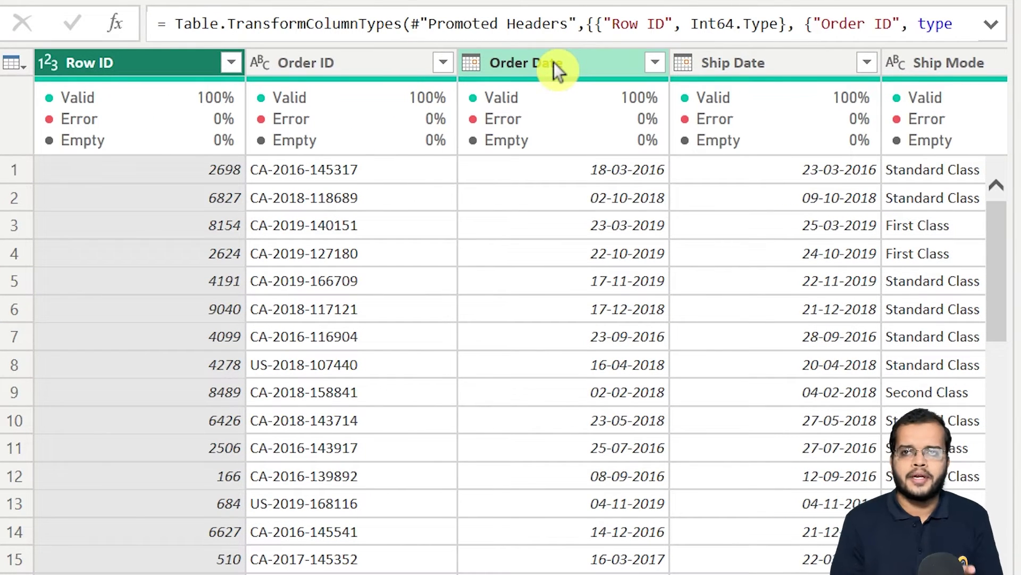
- Sort the Orders table by the Order Date column in descending order
left_click(553, 62)
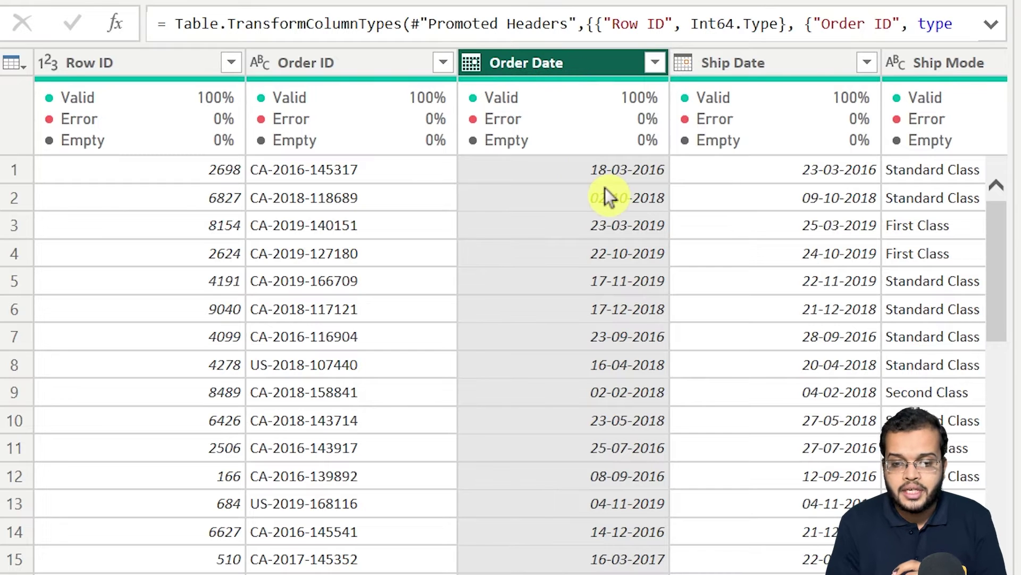
left_click(656, 63)
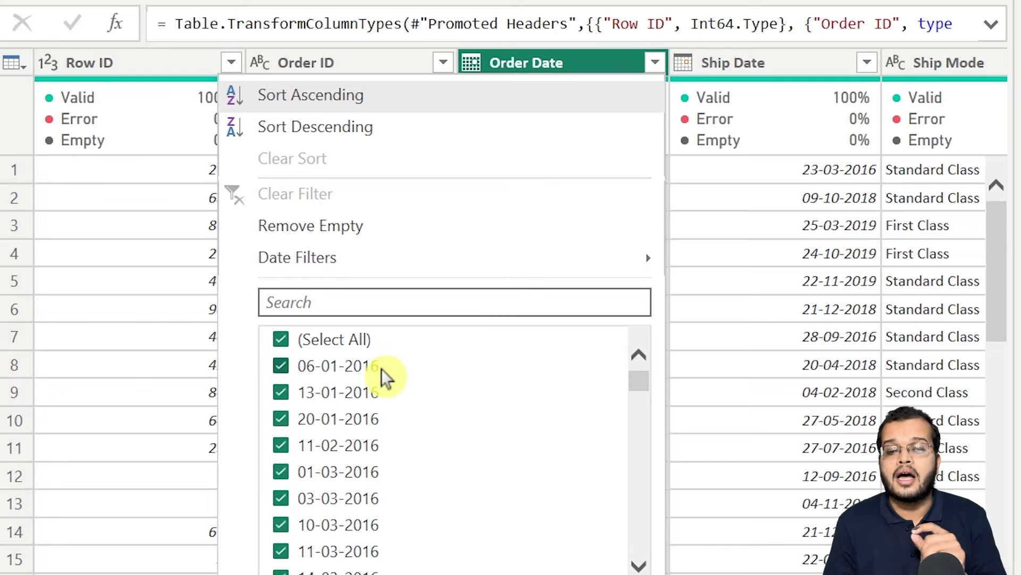
left_click(387, 127)
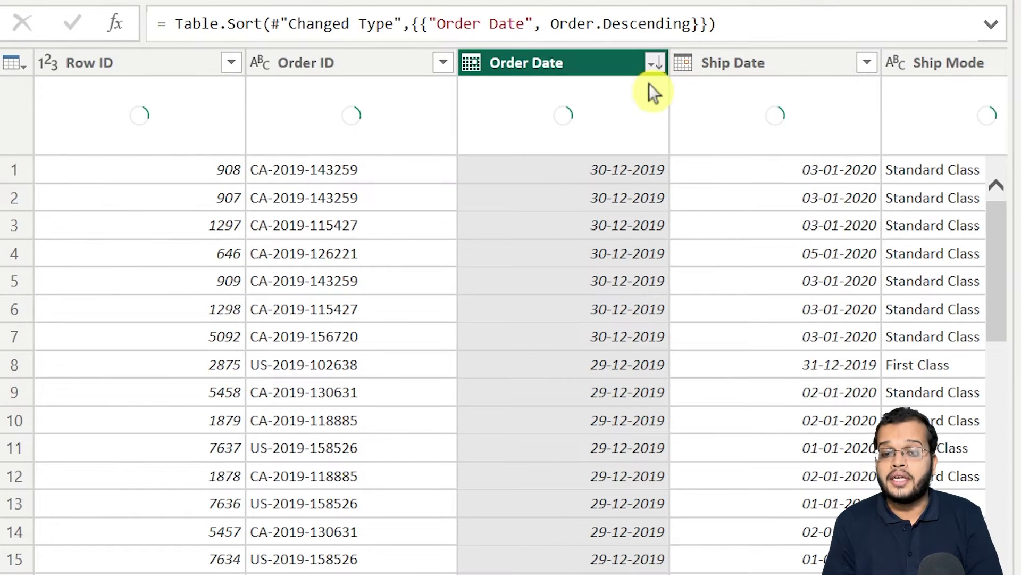
- Examine the December 2019 dates in the Order Date column's filter values, and leave the filter unchanged
left_click(417, 378)
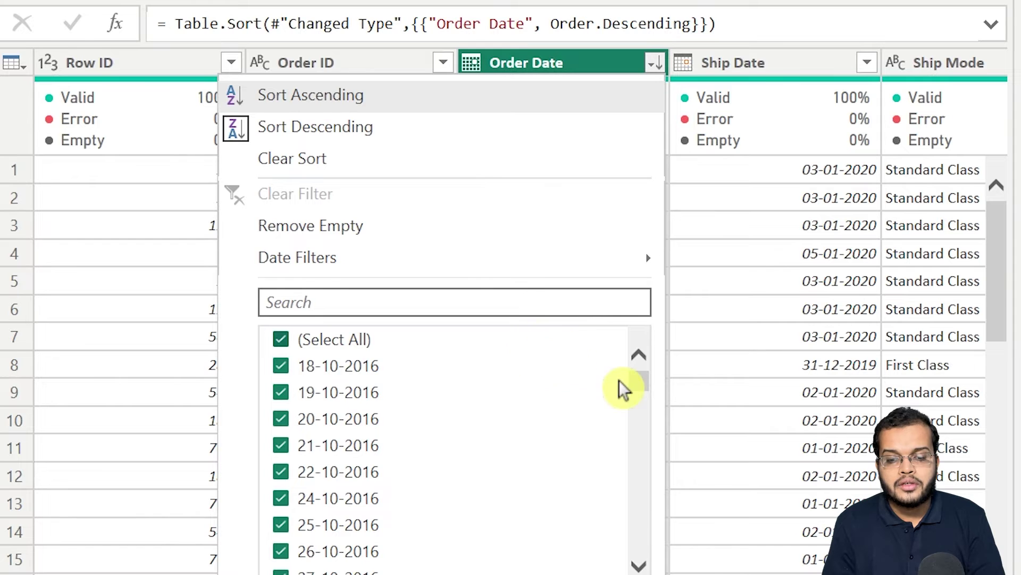
left_click_drag(641, 382, 658, 554)
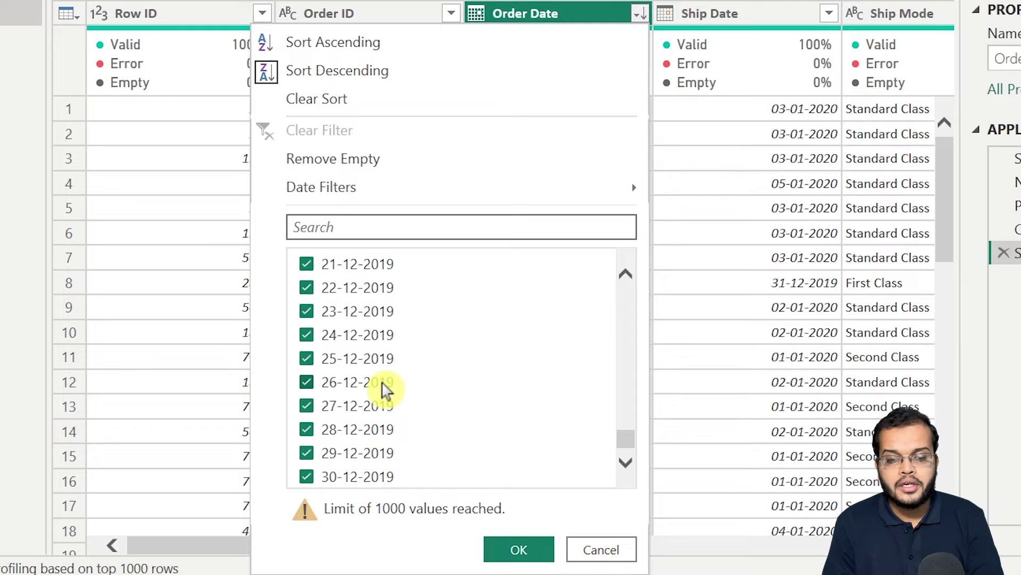
scroll(383, 386, "up", 3)
scroll(387, 388, "up", 2)
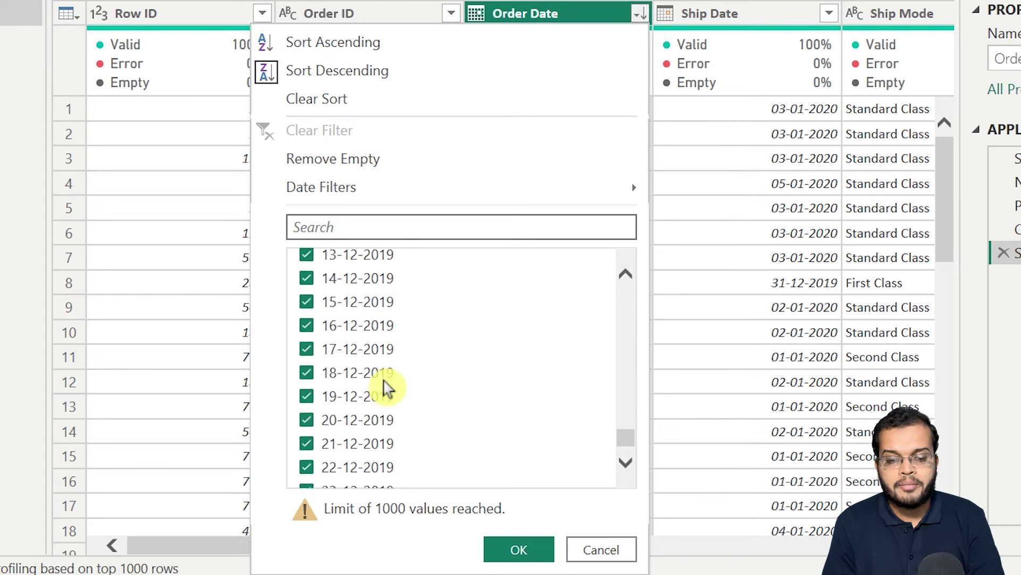
scroll(386, 388, "up", 6)
scroll(386, 388, "up", 1)
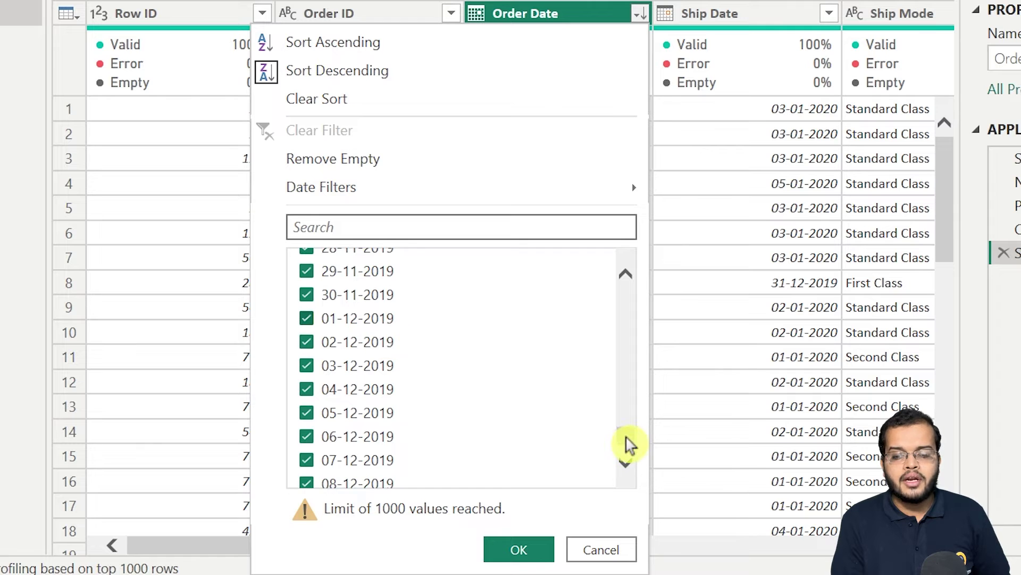
scroll(630, 444, "down", 7)
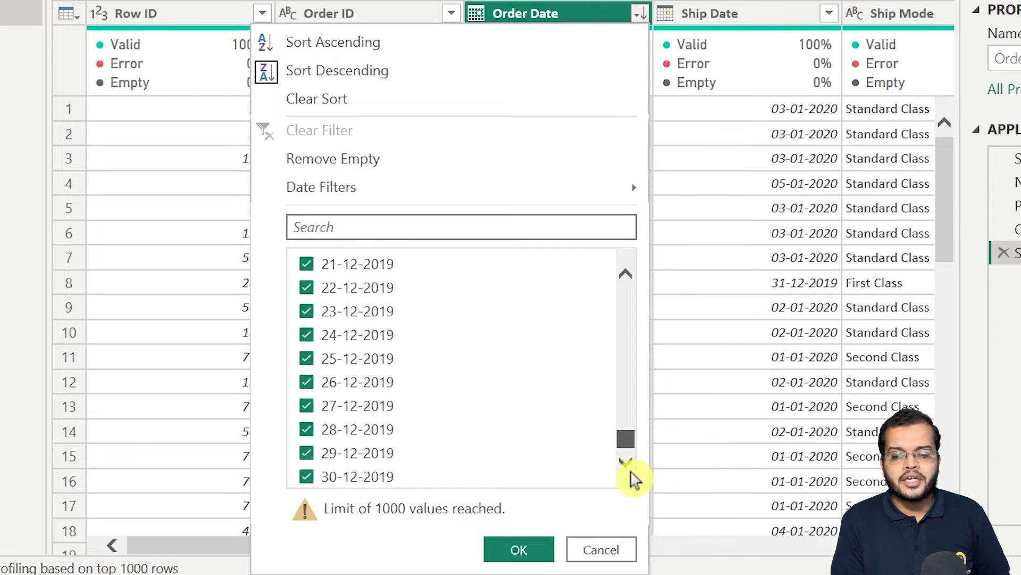
left_click(582, 559)
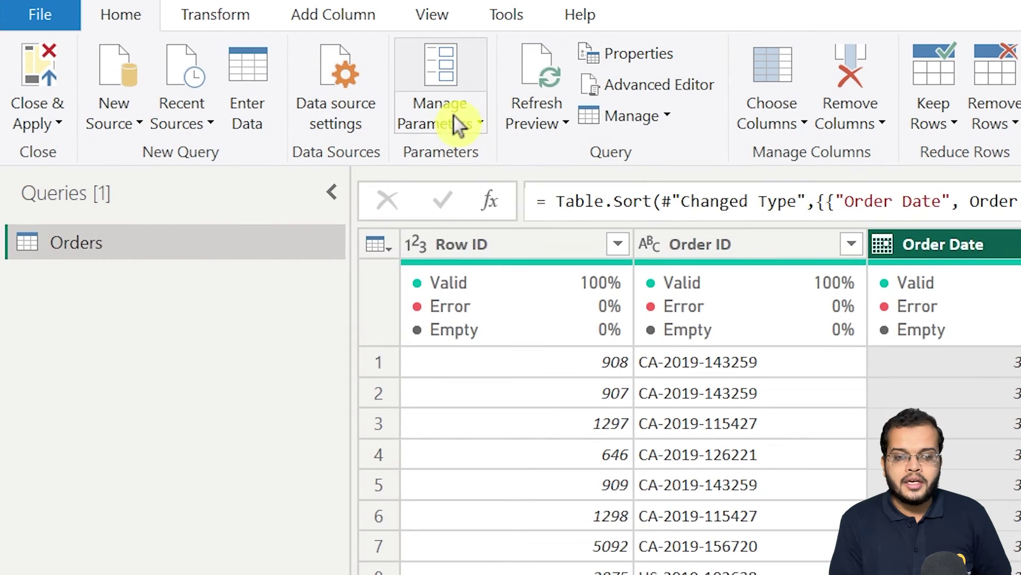
- Create a new query parameter named Start Date with the type Date
left_click(467, 126)
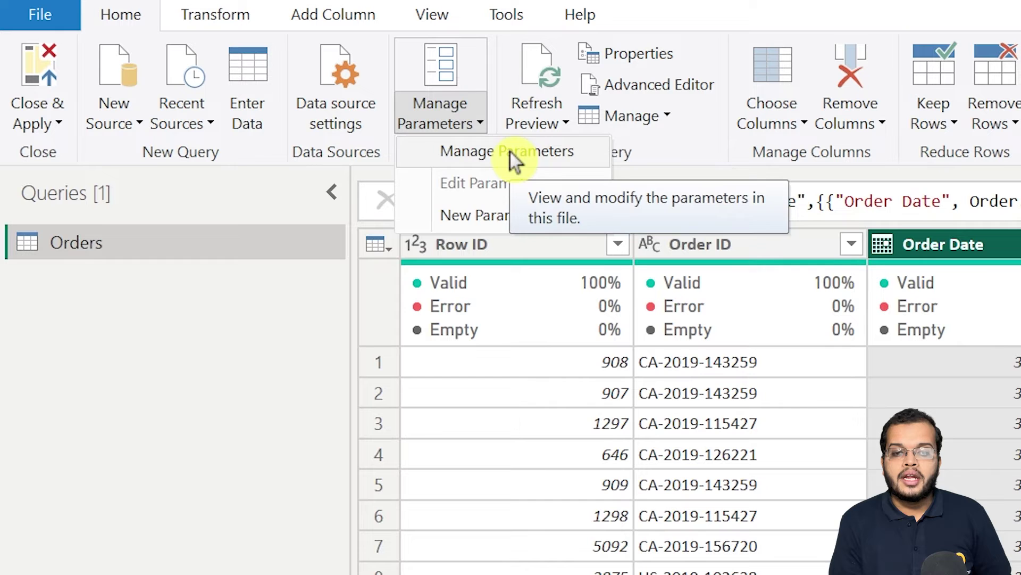
left_click(511, 217)
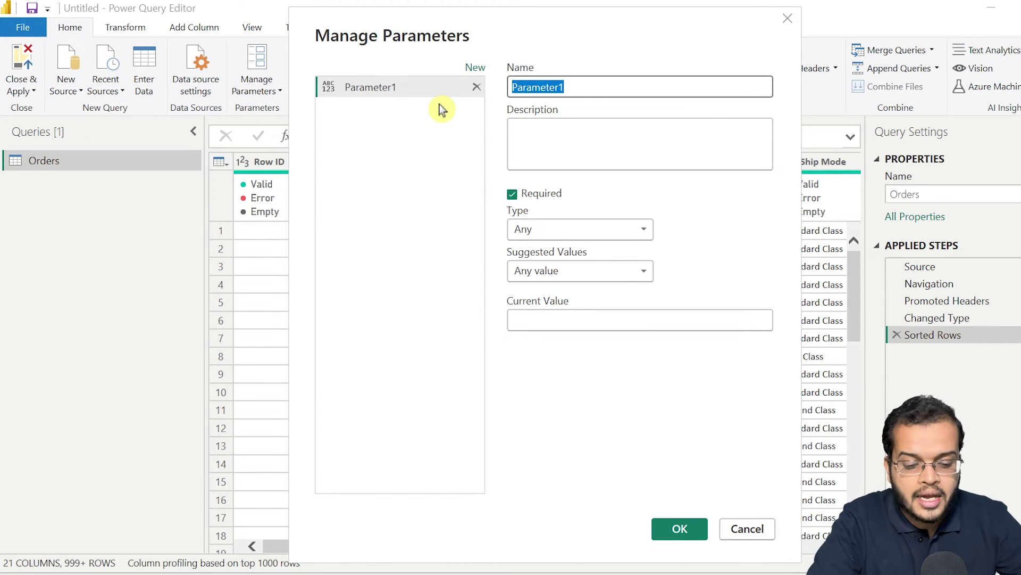
type("Start ")
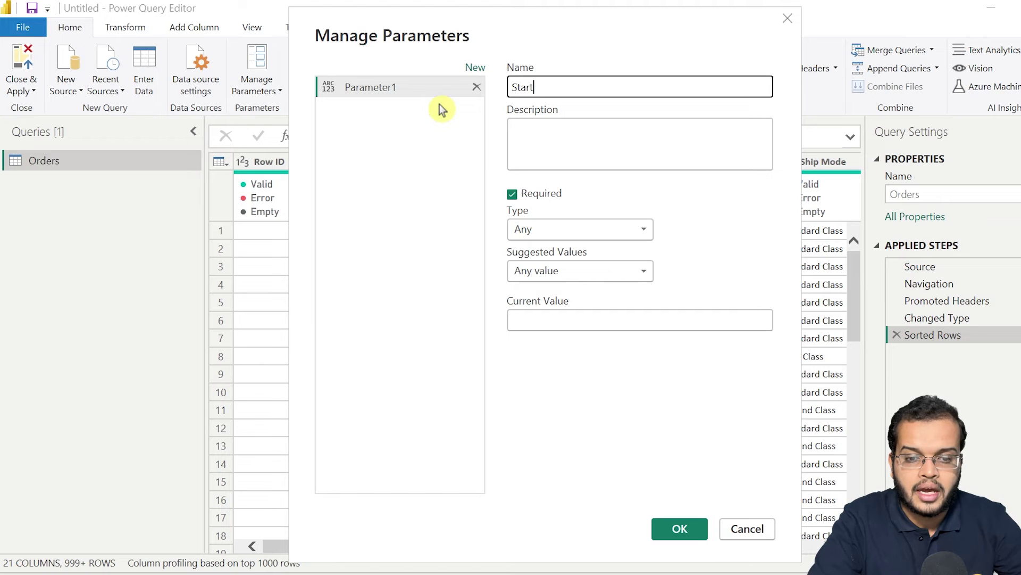
type("Date")
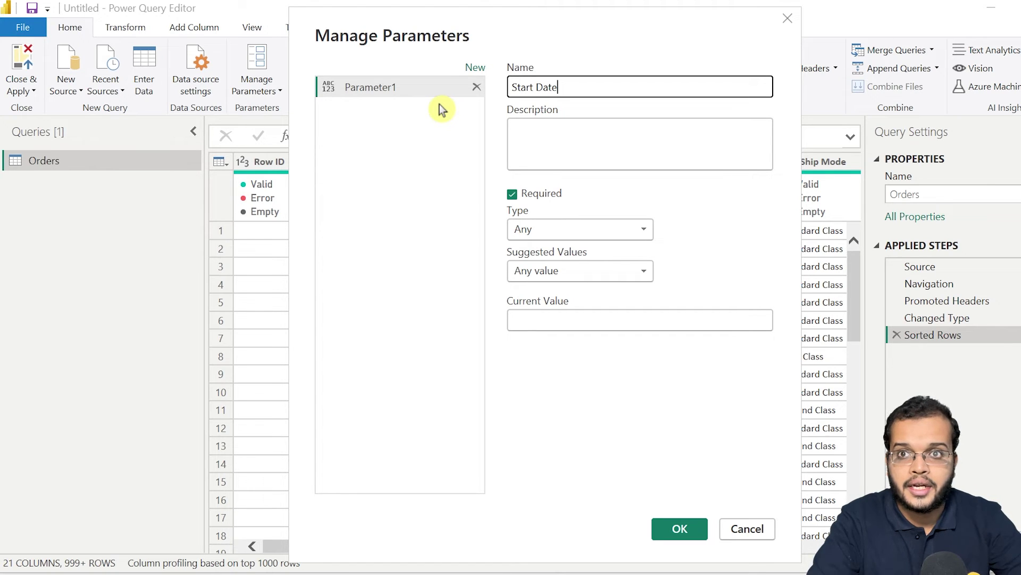
left_click(556, 237)
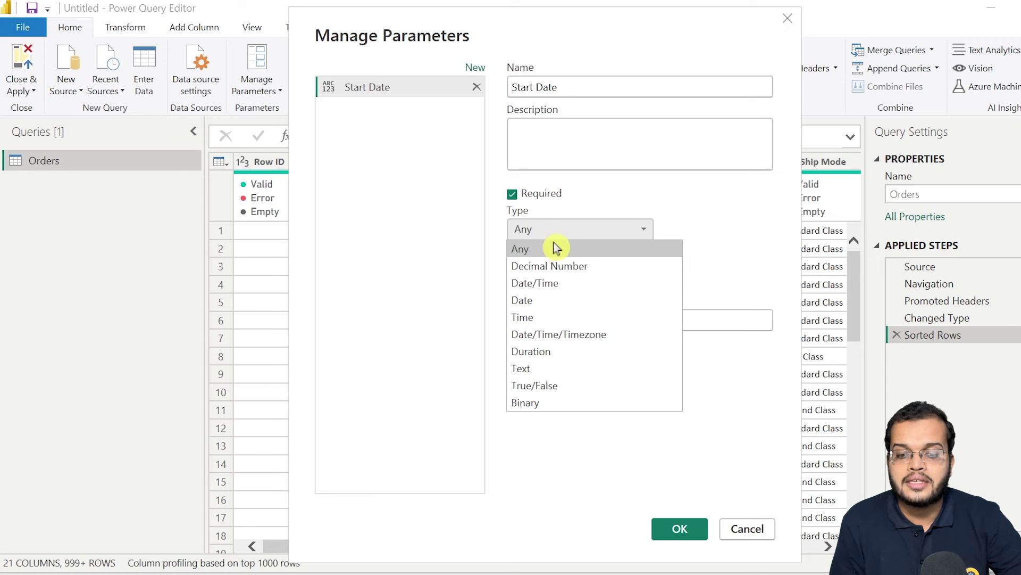
left_click(559, 301)
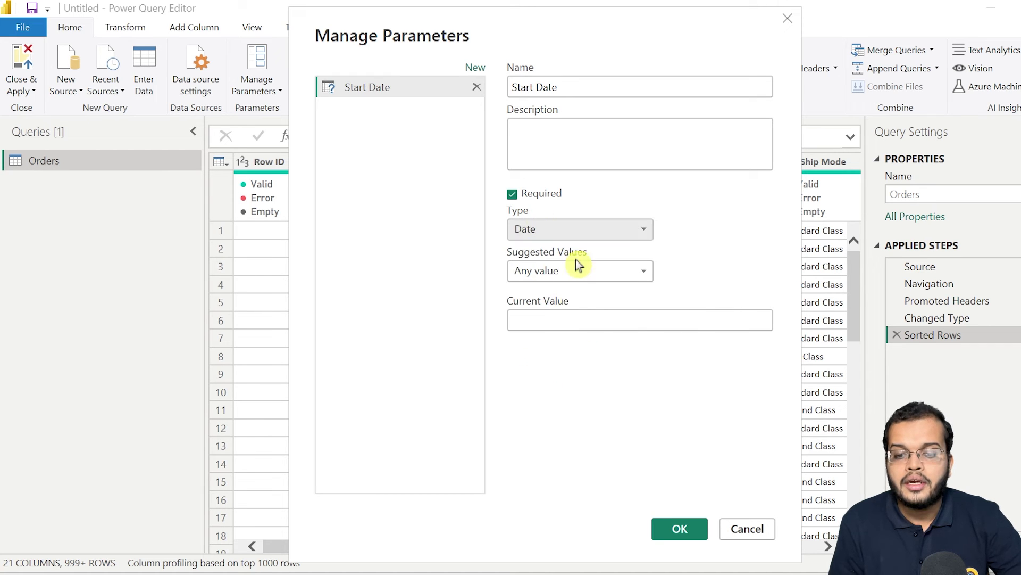
- Set the Start Date parameter's current value to 01-12-2019 and save the parameter
left_click(562, 318)
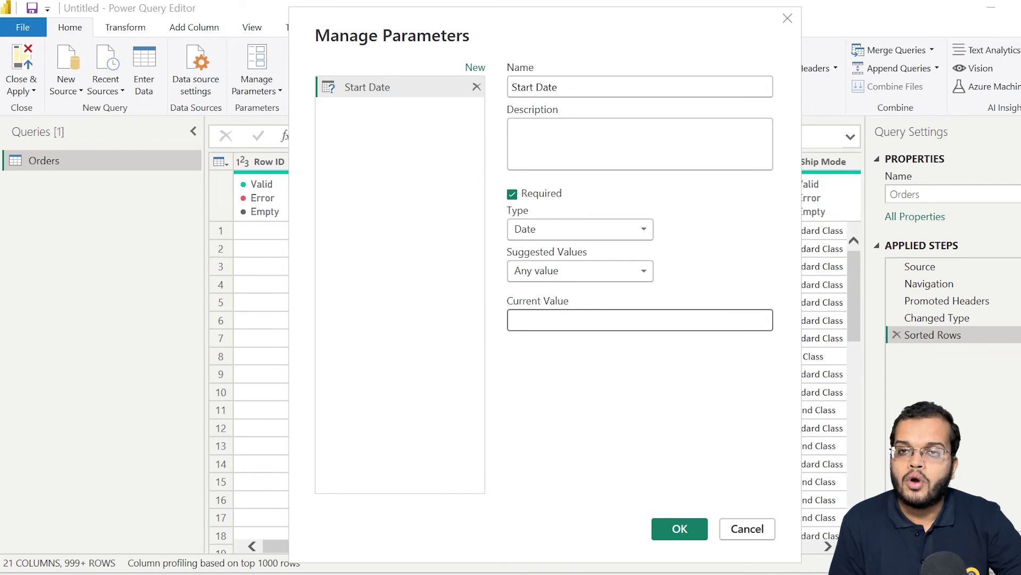
type("01-1")
key("BackSpace")
key("BackSpace")
key("BackSpace")
type("1-")
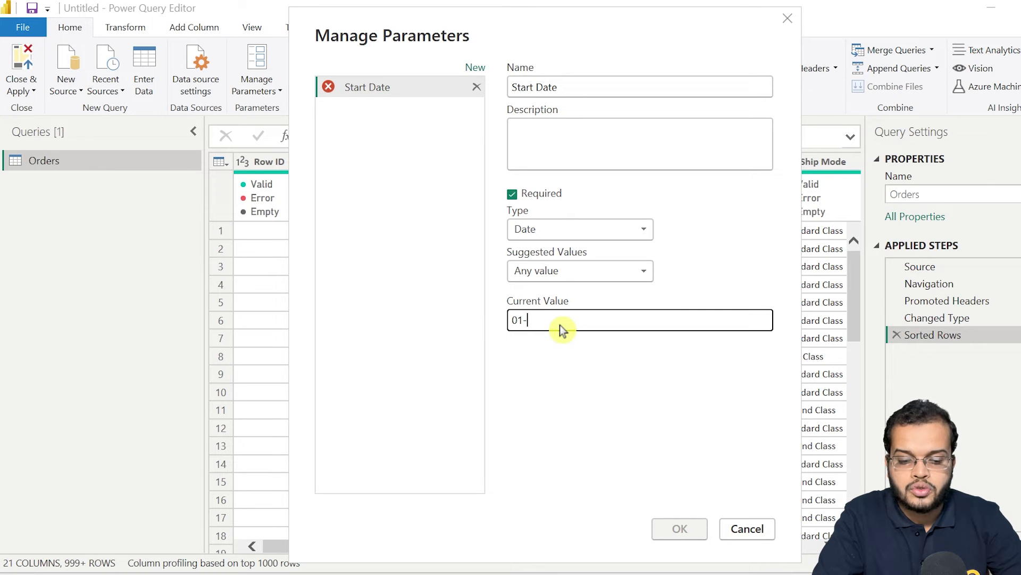
type("12-2")
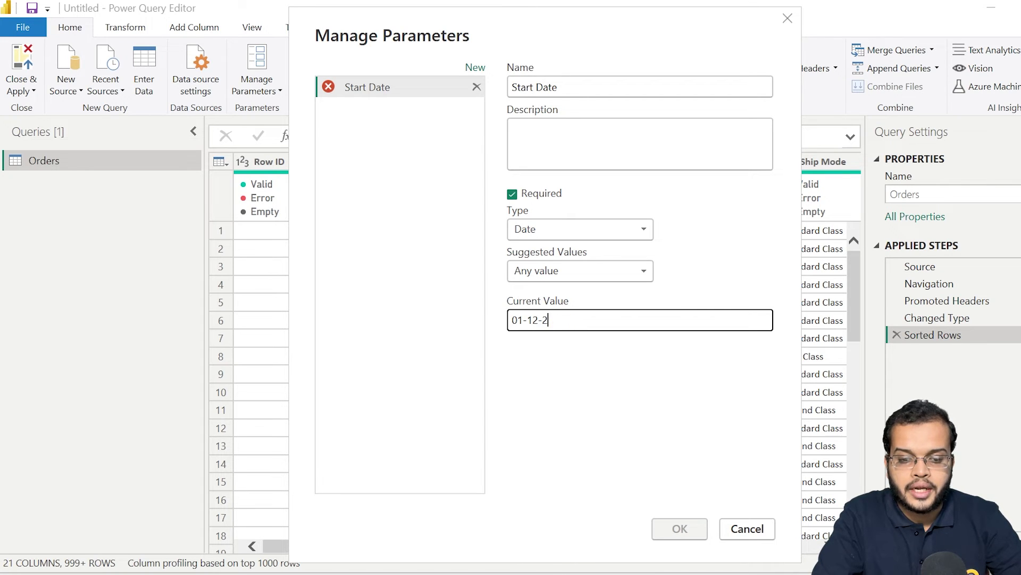
type("019")
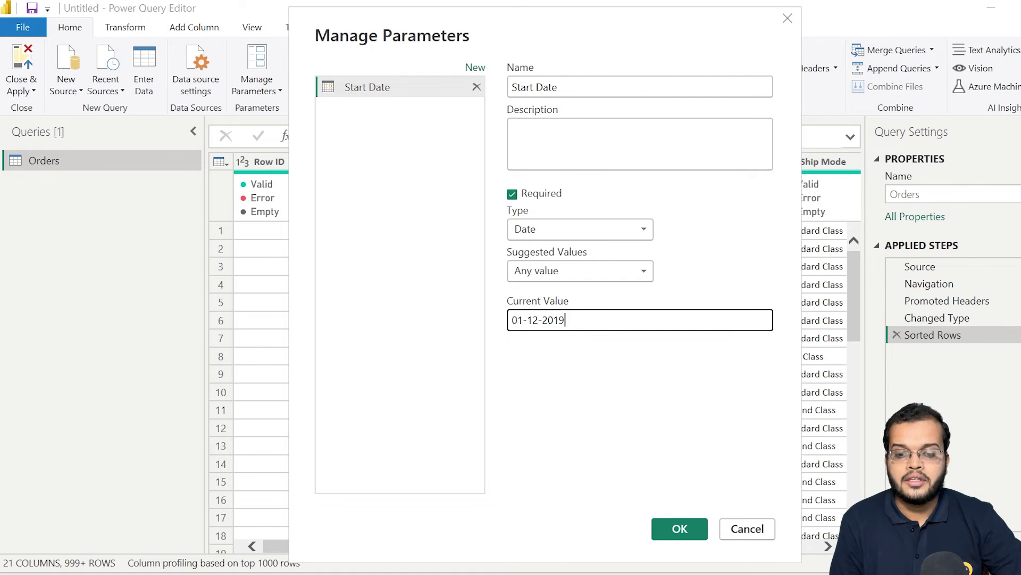
left_click(684, 529)
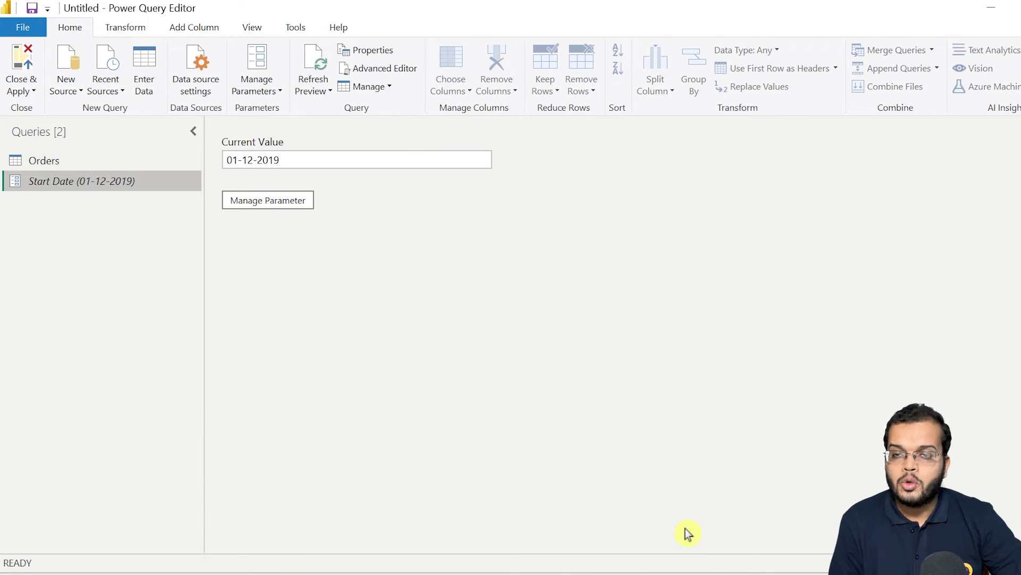
- Create a second query parameter named End Date with the type Date
left_click(267, 90)
left_click(287, 145)
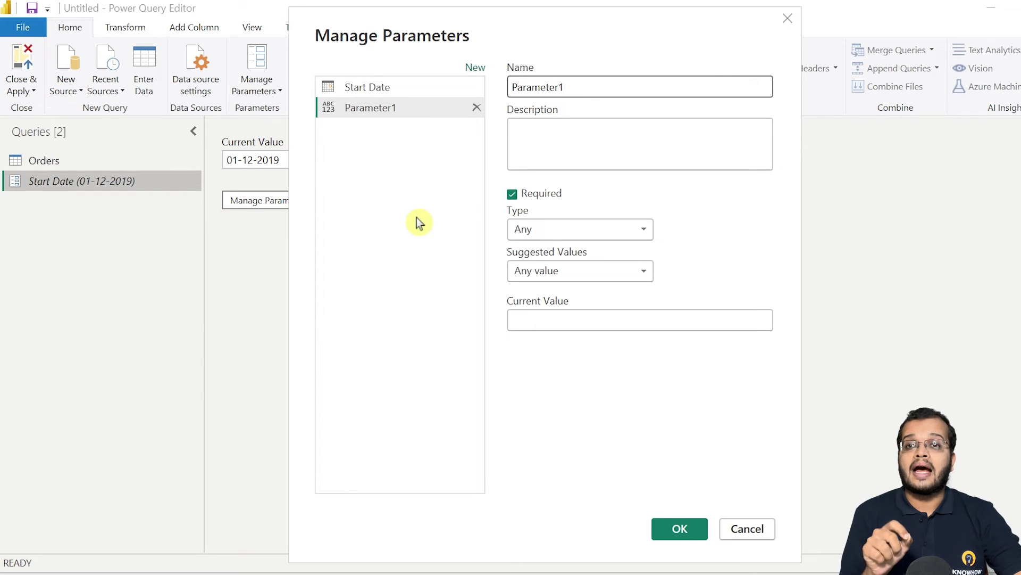
key("Tab")
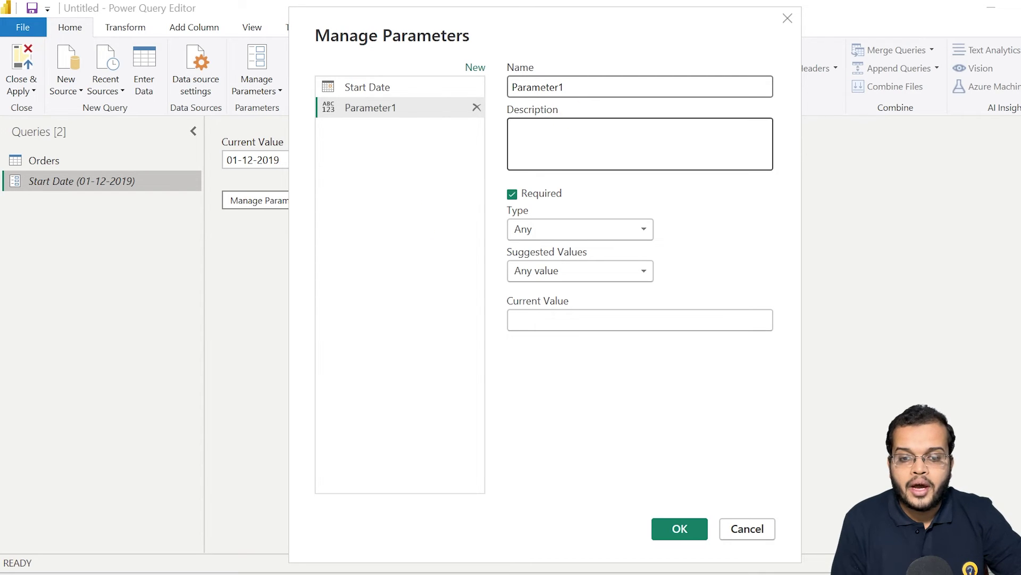
key("shift+Tab")
type("E")
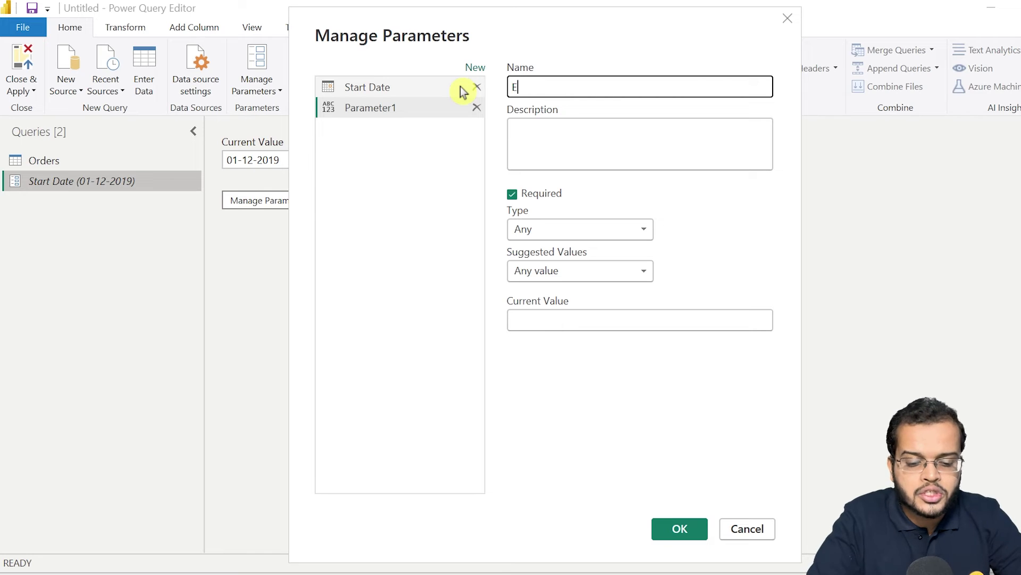
type("nd Date")
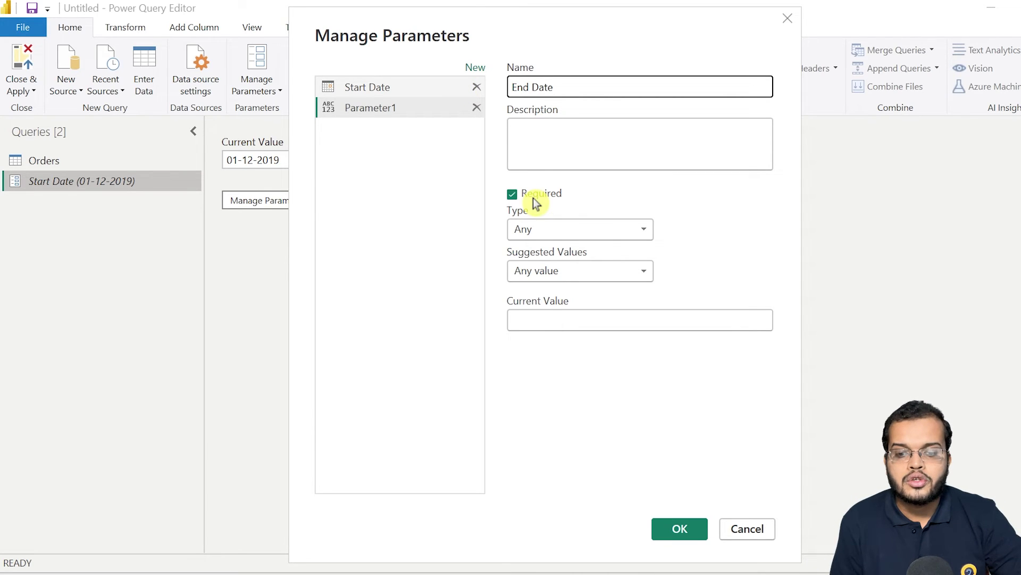
left_click(556, 235)
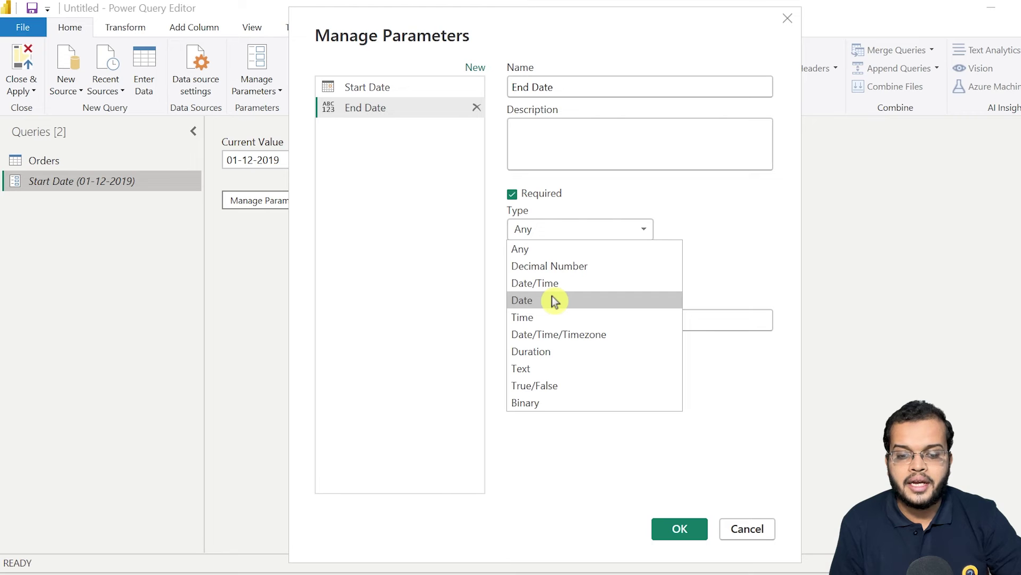
left_click(551, 298)
- Set the End Date parameter's current value to 30-12-2019 and save the parameter
left_click(553, 320)
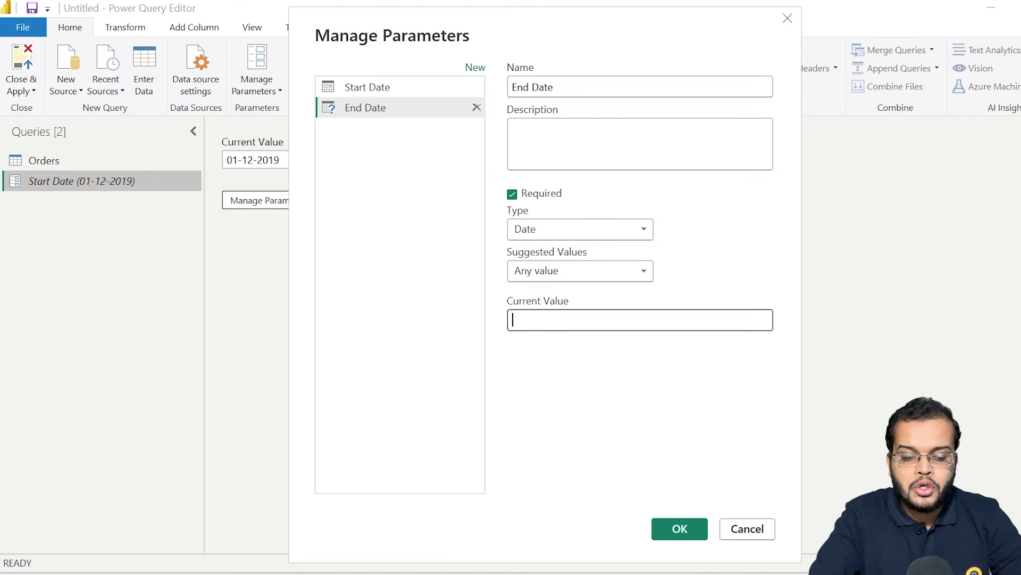
type("30-12")
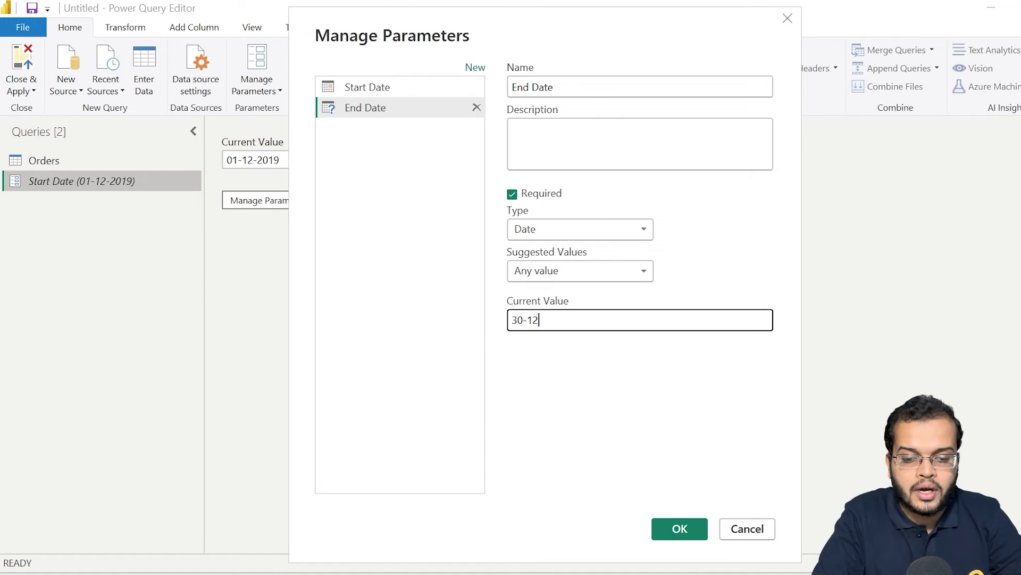
type("-2019")
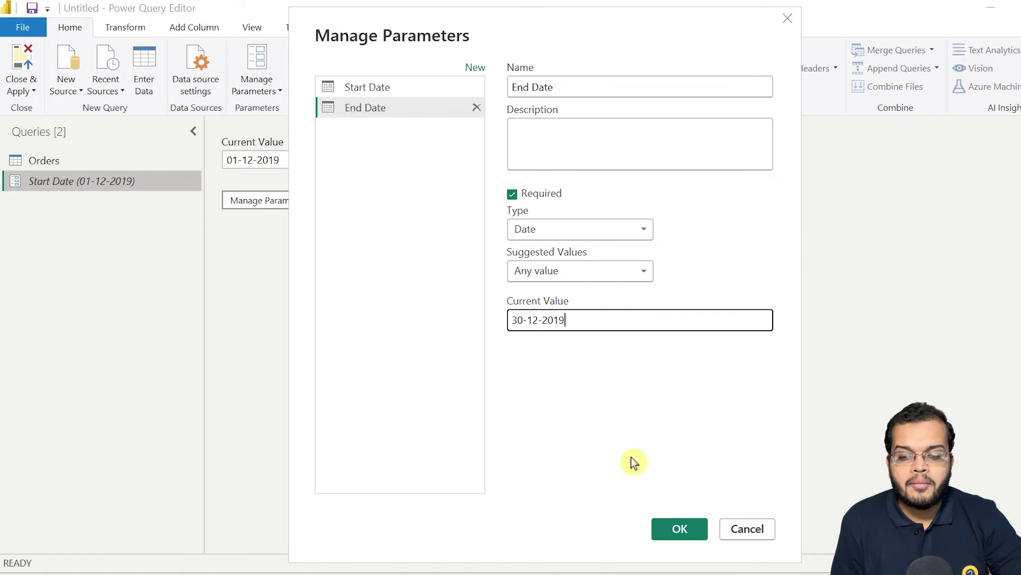
left_click(681, 530)
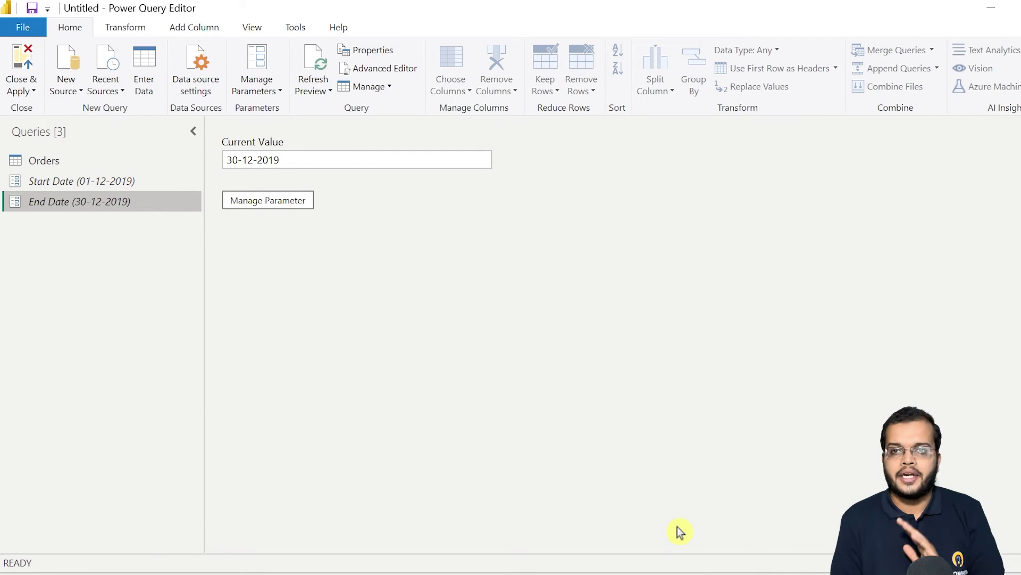
- Start a custom date filter on the Orders table's Order Date column, using the Start Date parameter as the first condition's value
left_click(84, 163)
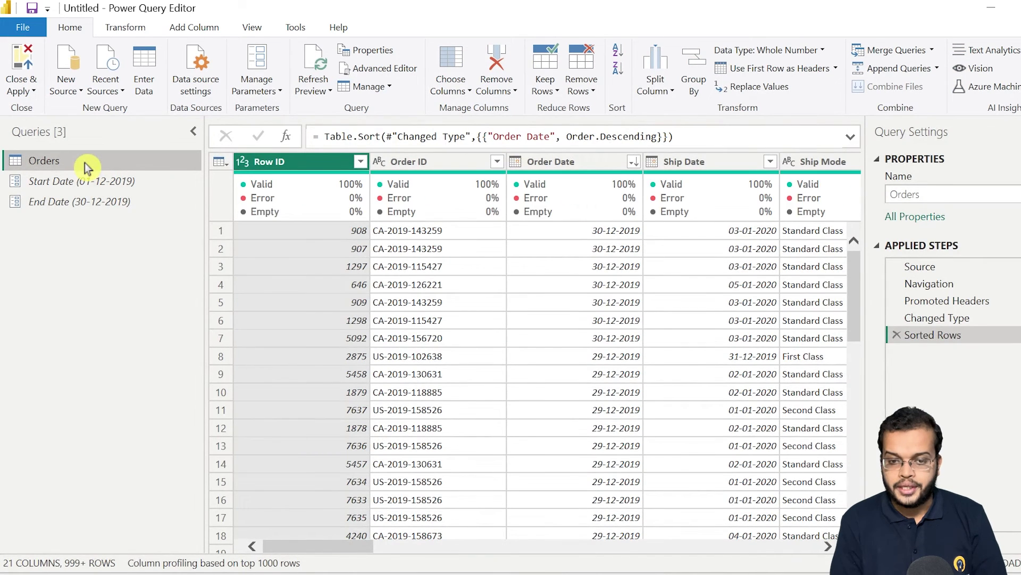
left_click(634, 161)
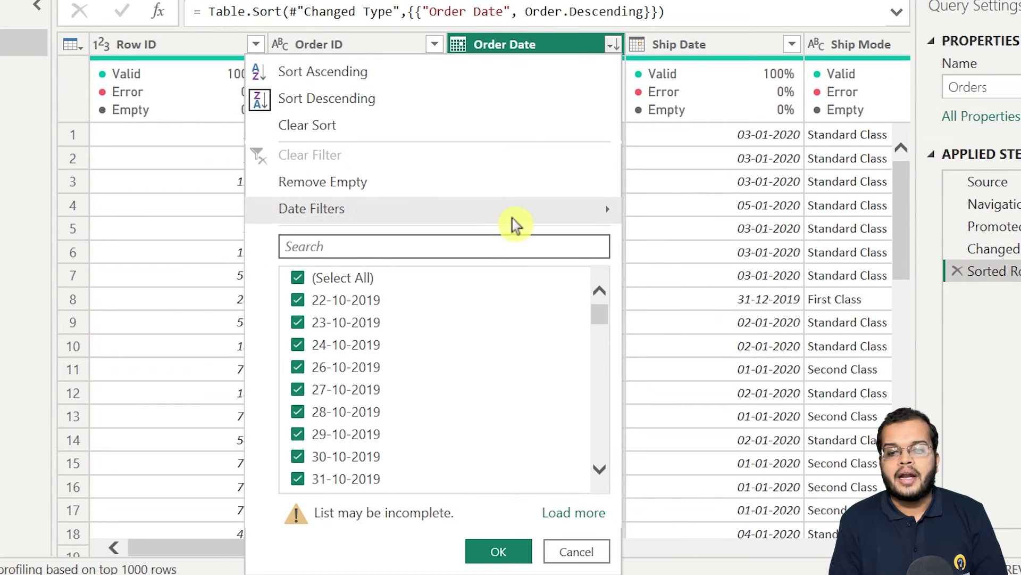
mouse_move(512, 217)
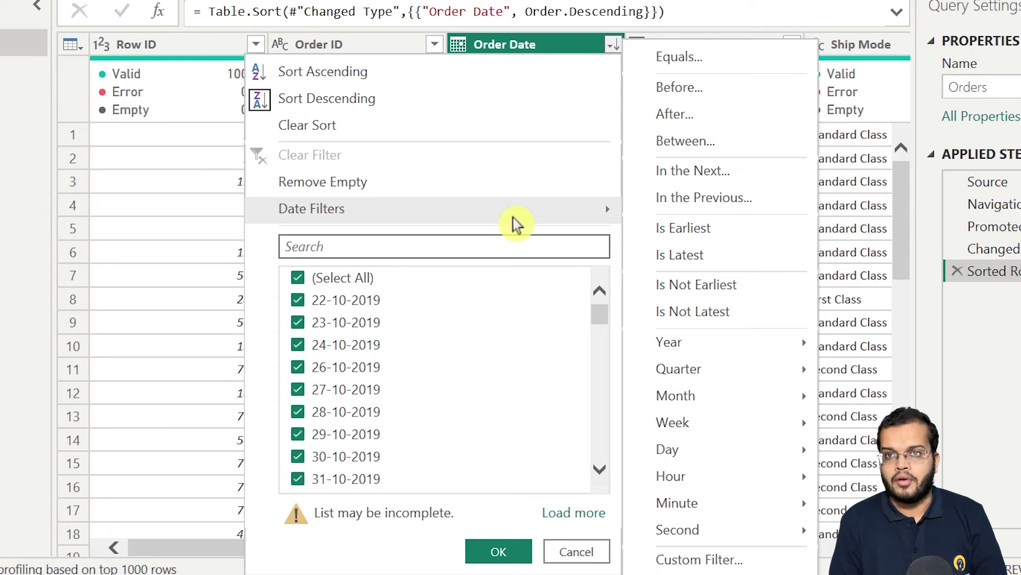
left_click(754, 563)
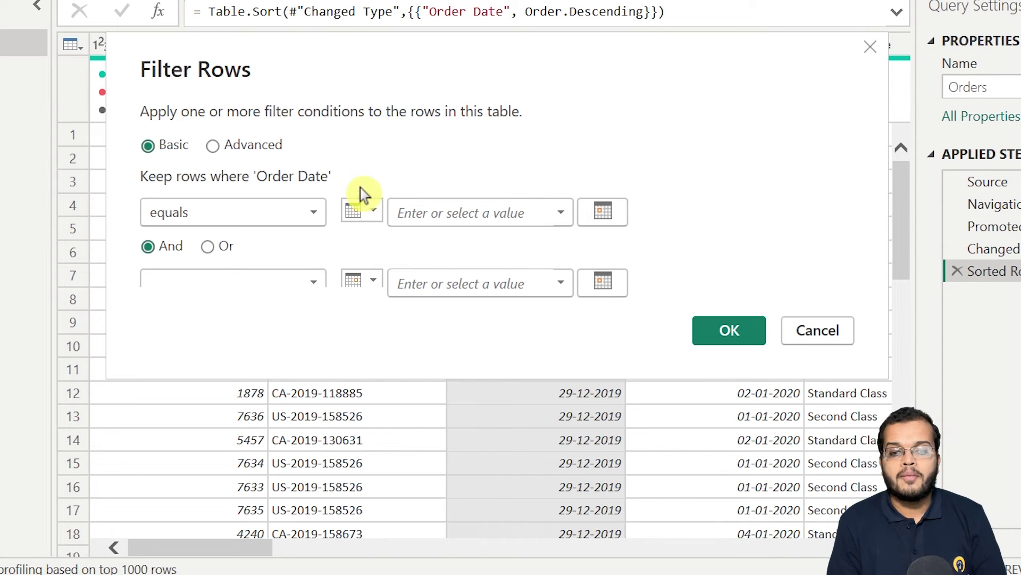
left_click(372, 213)
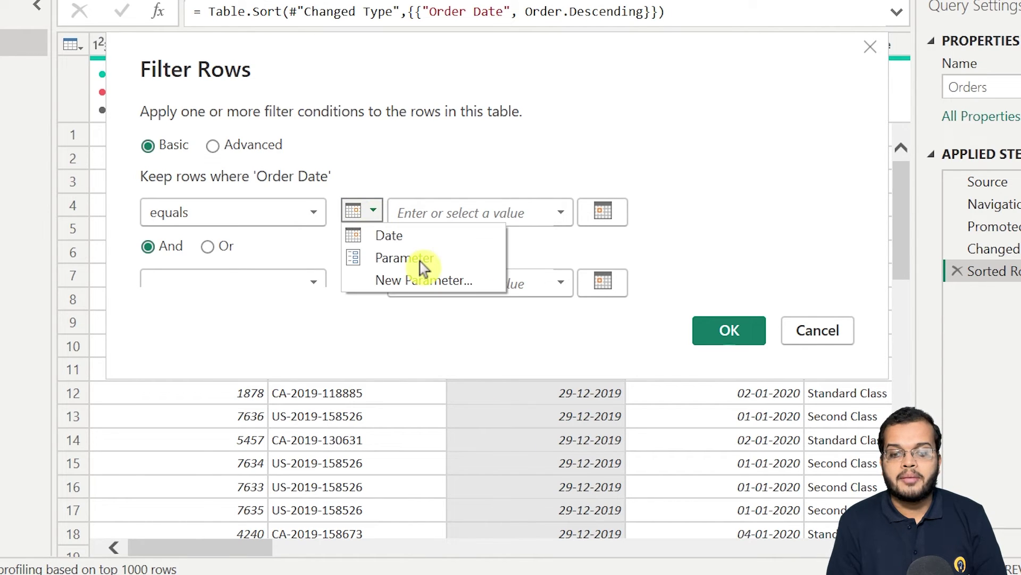
key("Escape")
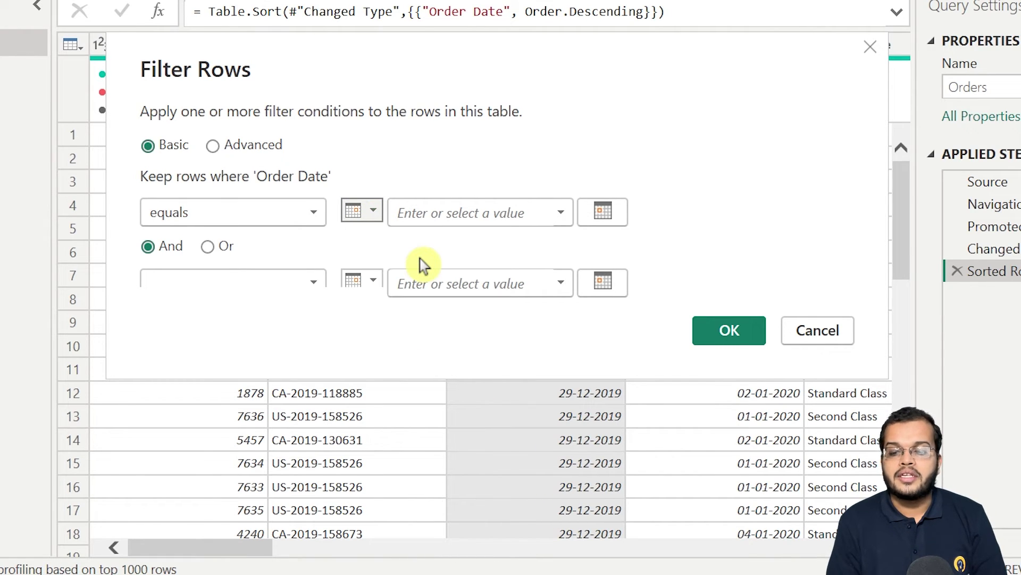
- Set the second Order Date filter condition to take its value from the End Date parameter
left_click(373, 281)
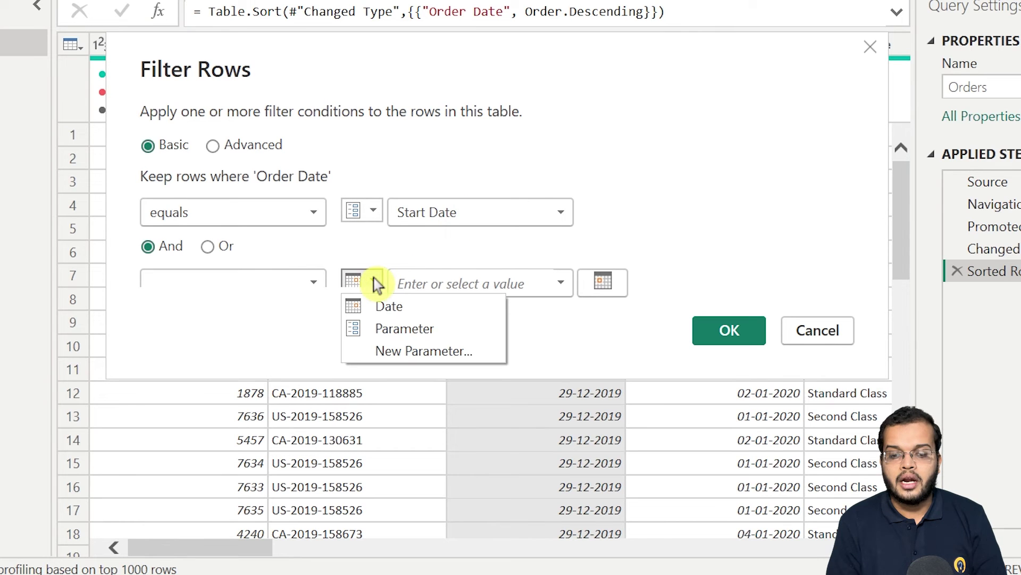
left_click(405, 330)
left_click(466, 287)
left_click(468, 329)
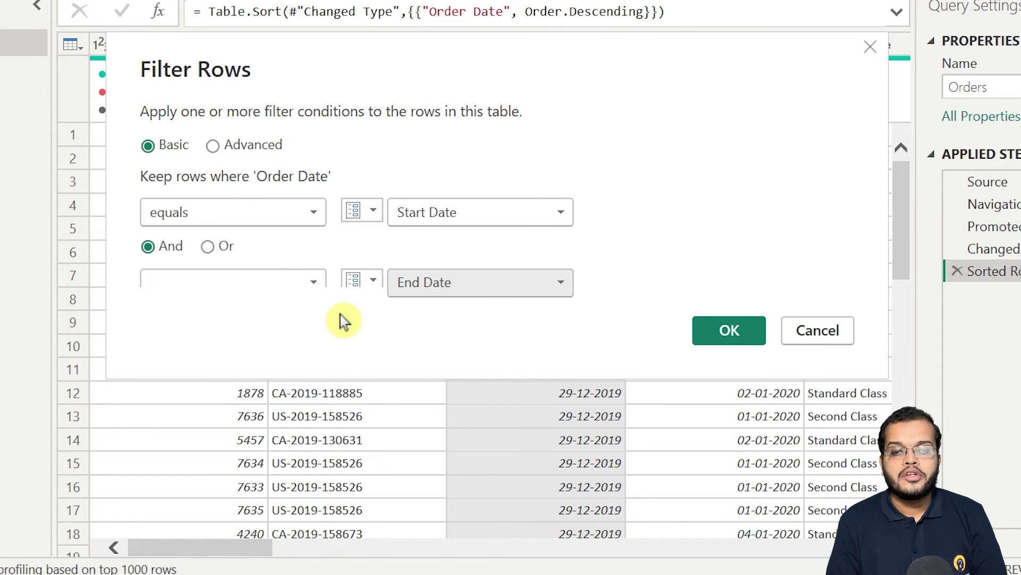
- Filter Order Date to "is after or equal to" Start Date and "is before or equal to" End Date, and apply the query changes to the report
left_click(240, 223)
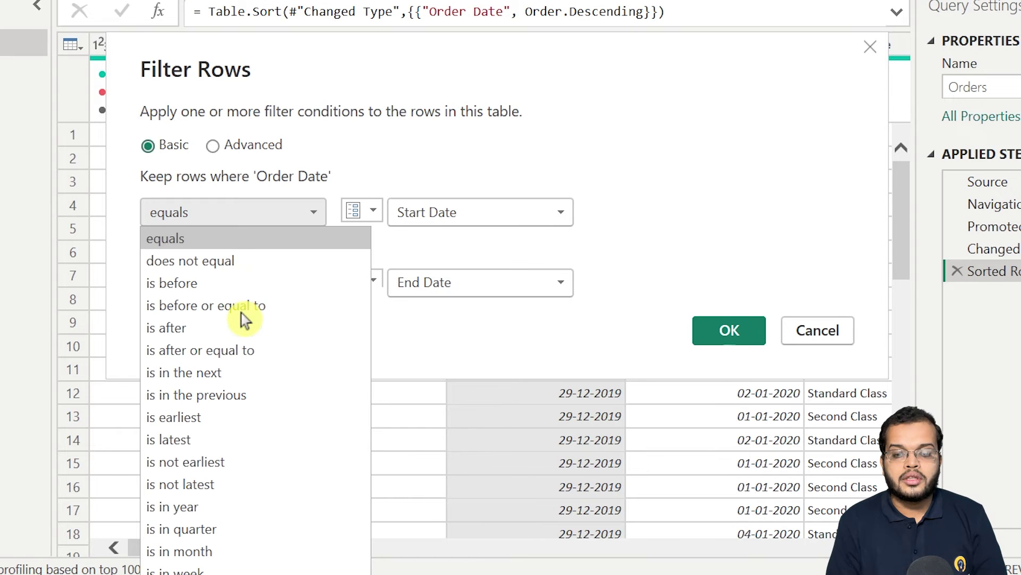
left_click(282, 353)
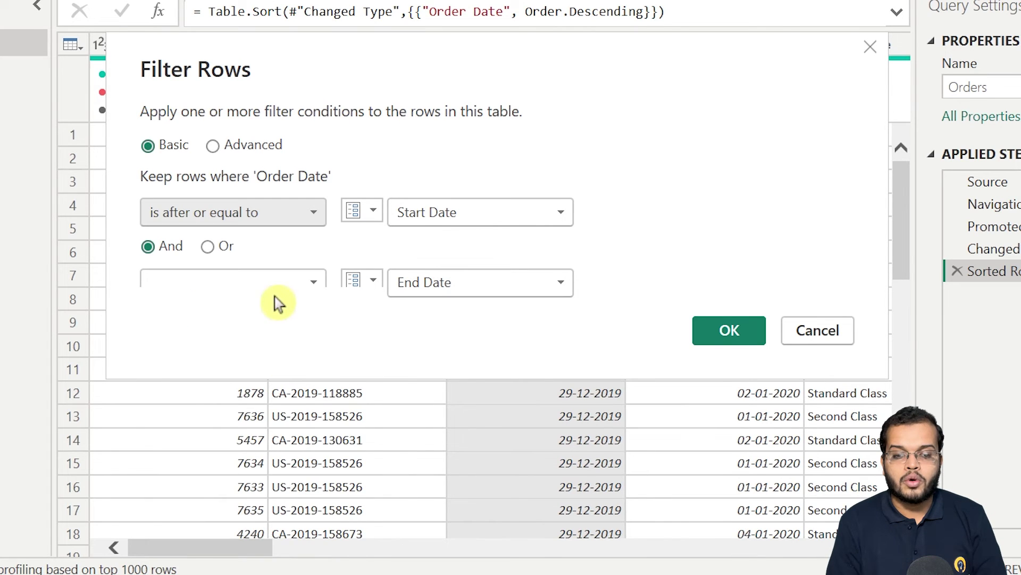
left_click(290, 281)
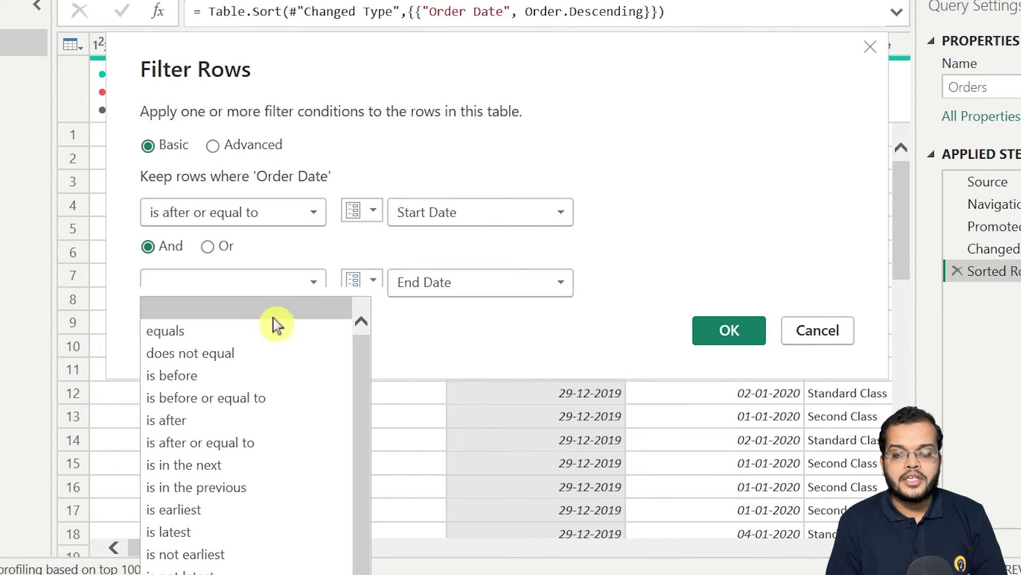
left_click(298, 402)
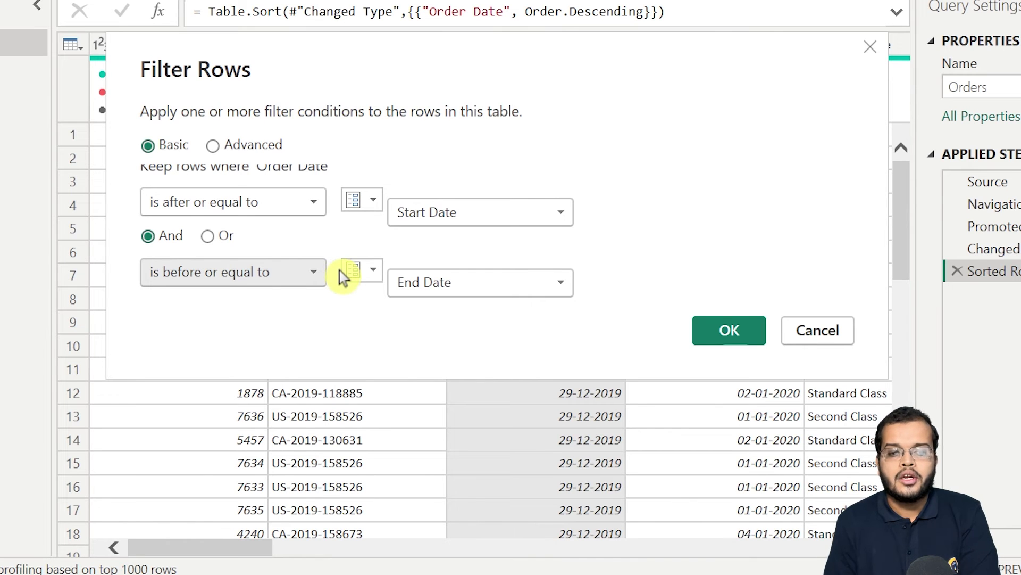
left_click(715, 334)
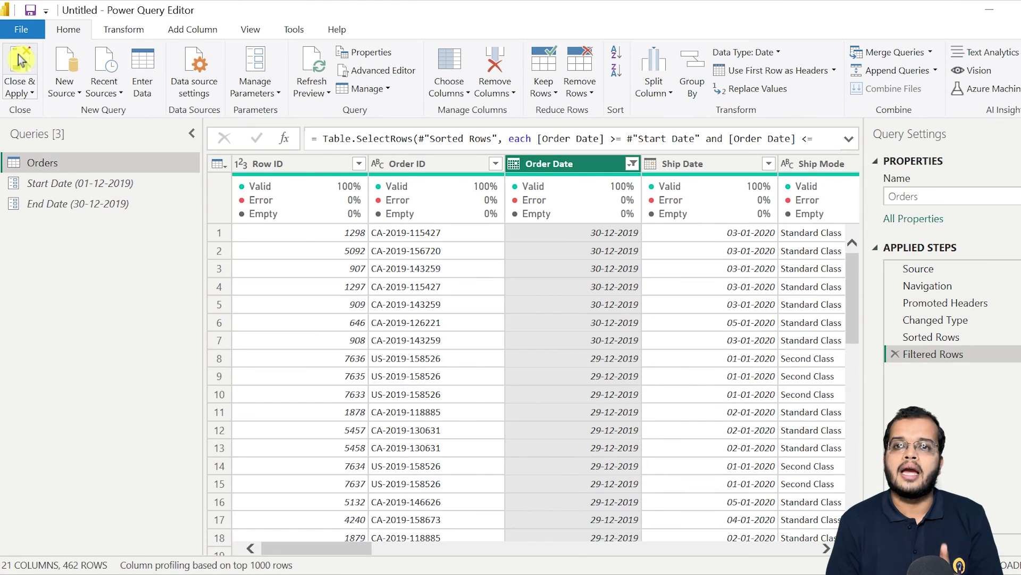
left_click(20, 60)
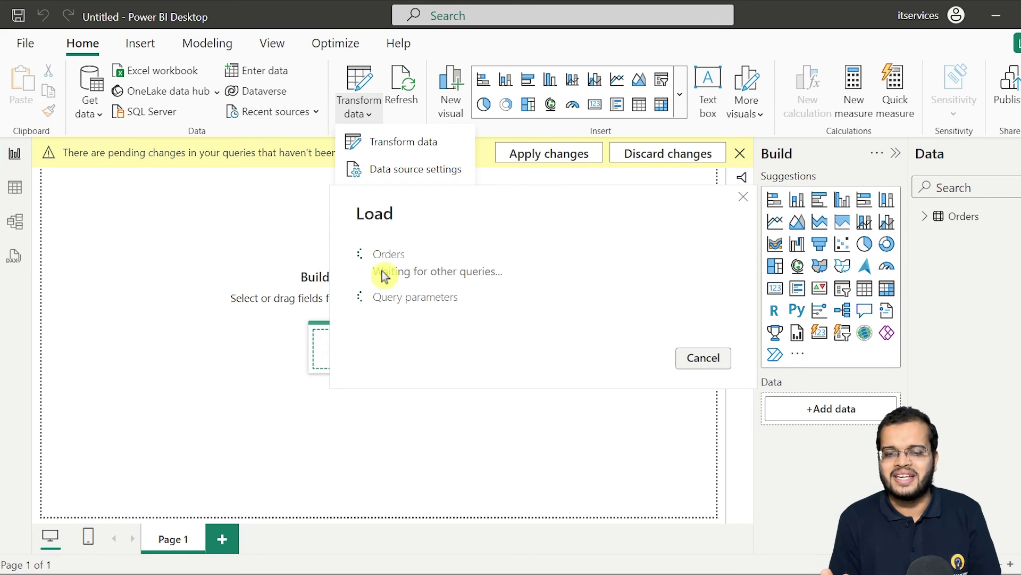
- Expand the Orders table in the report's data list and open its incremental refresh settings
left_click(924, 217)
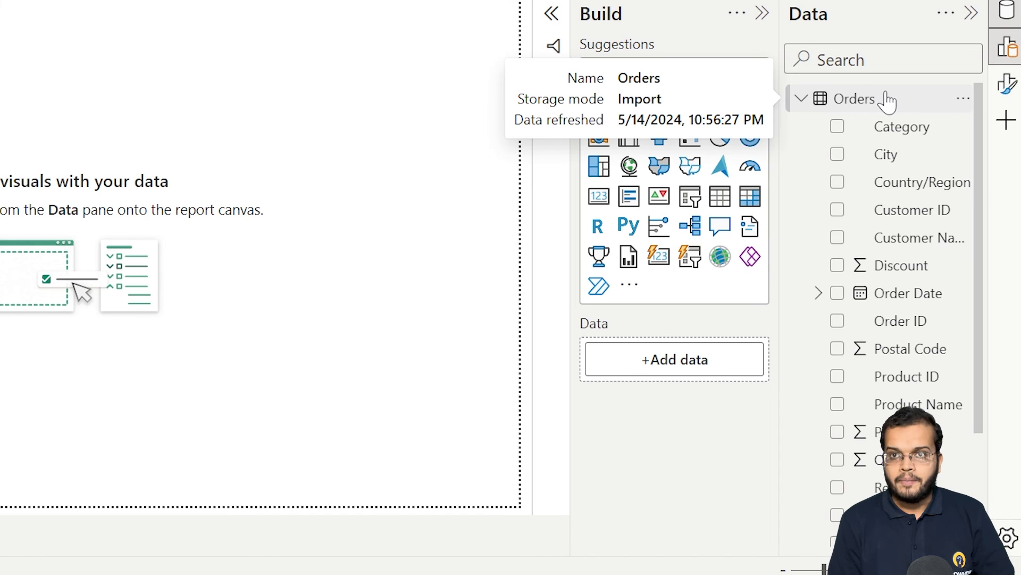
left_click(965, 101)
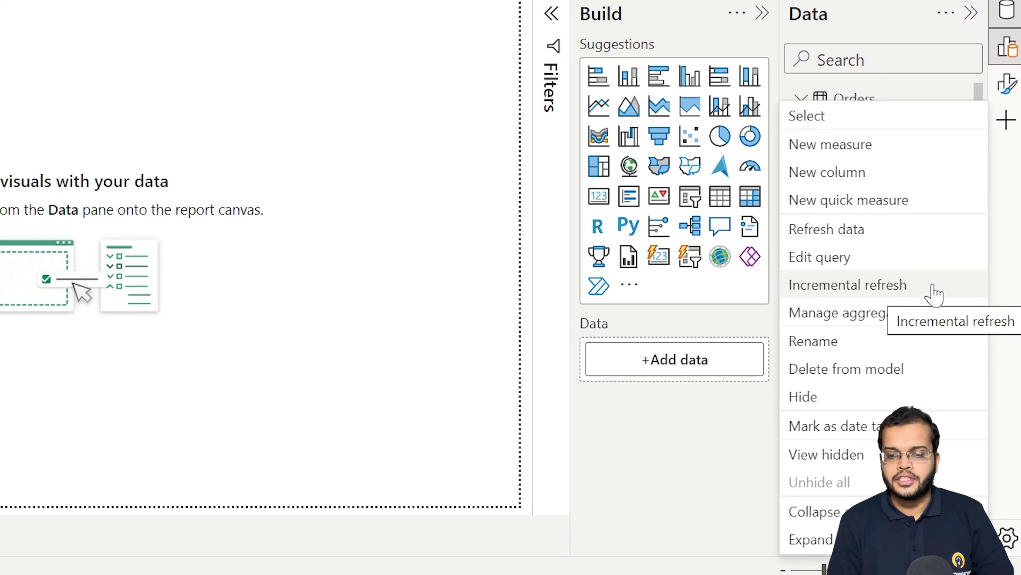
left_click(933, 290)
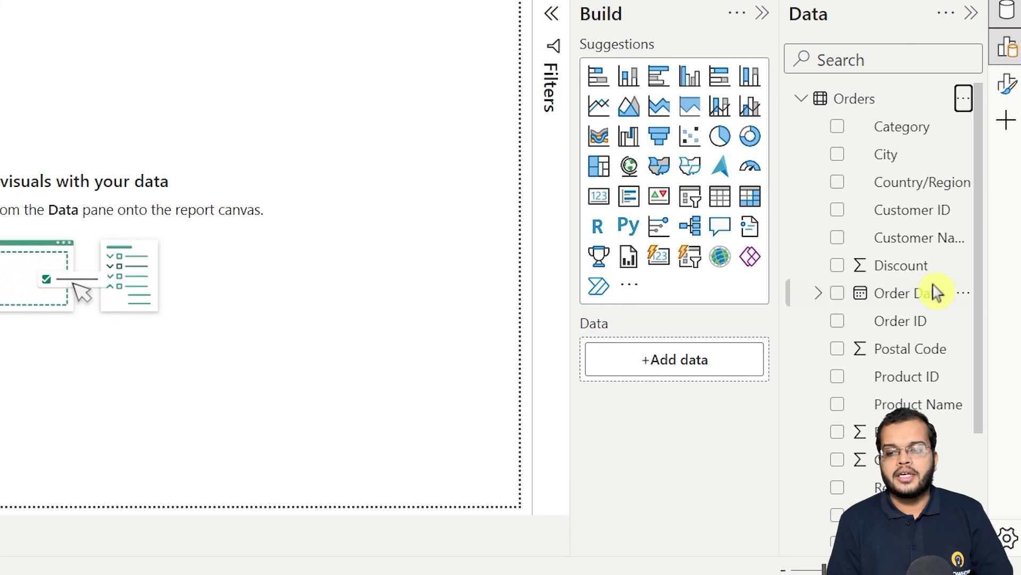